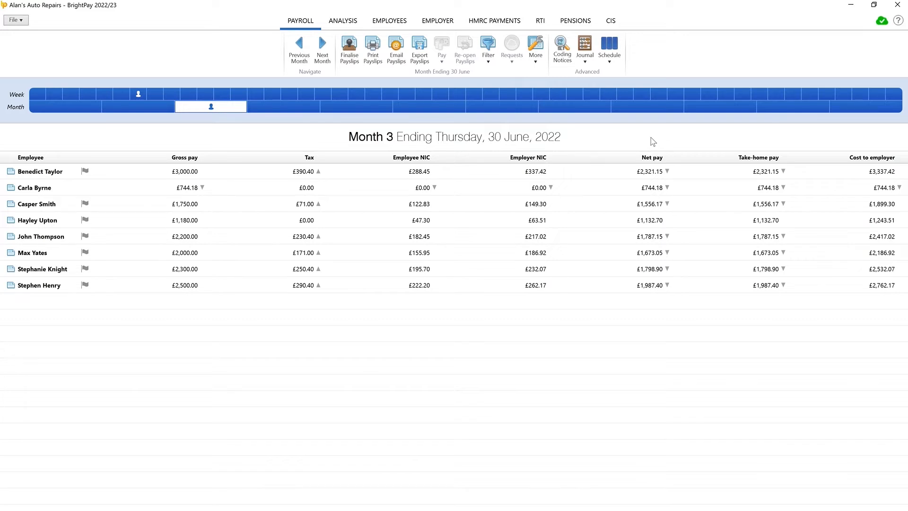
- In the automatic enrolment settings, declare that staff have been employed since before the 2022/23 tax year and save
click(585, 29)
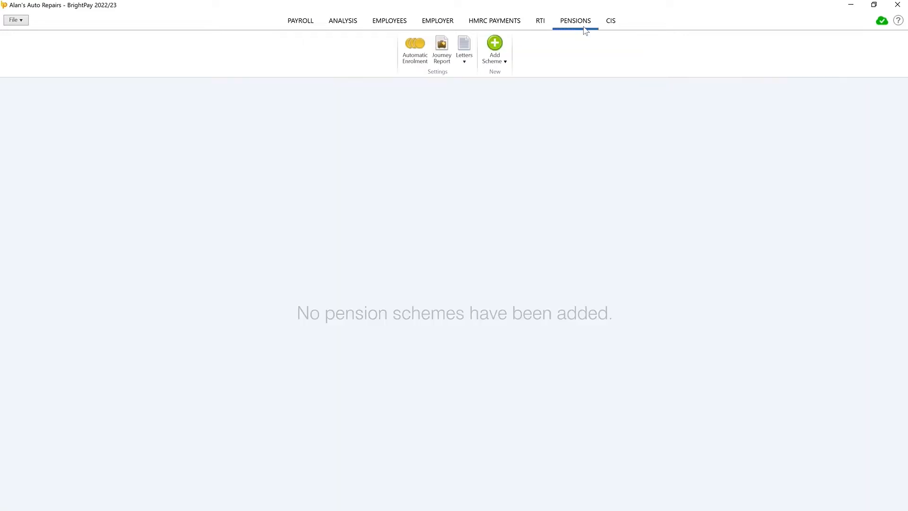
click(422, 63)
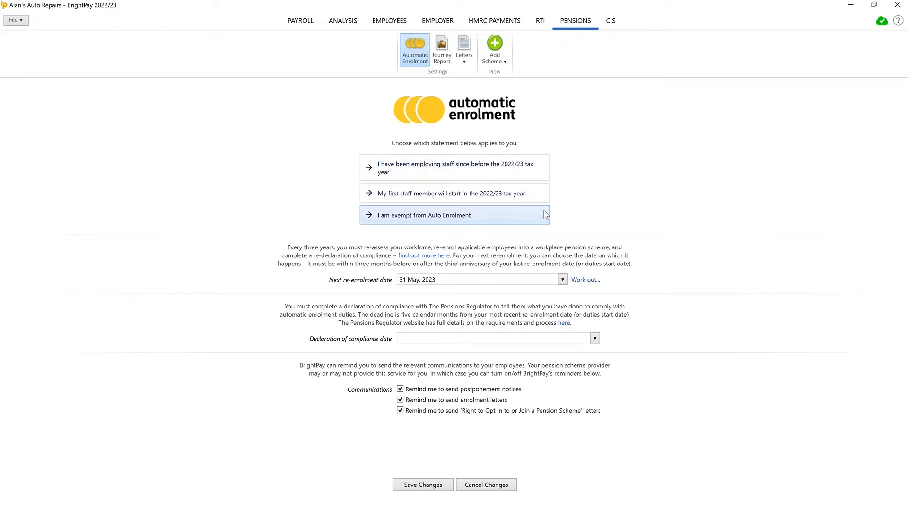
click(541, 174)
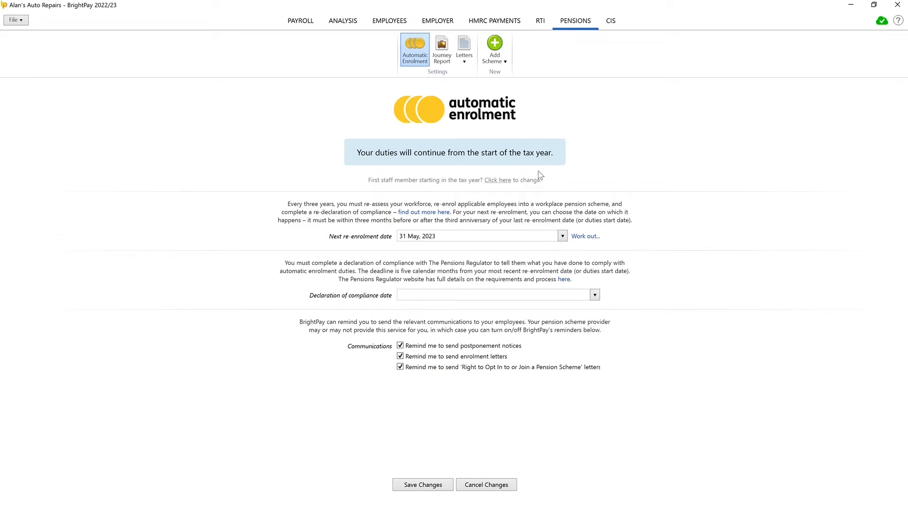
click(437, 485)
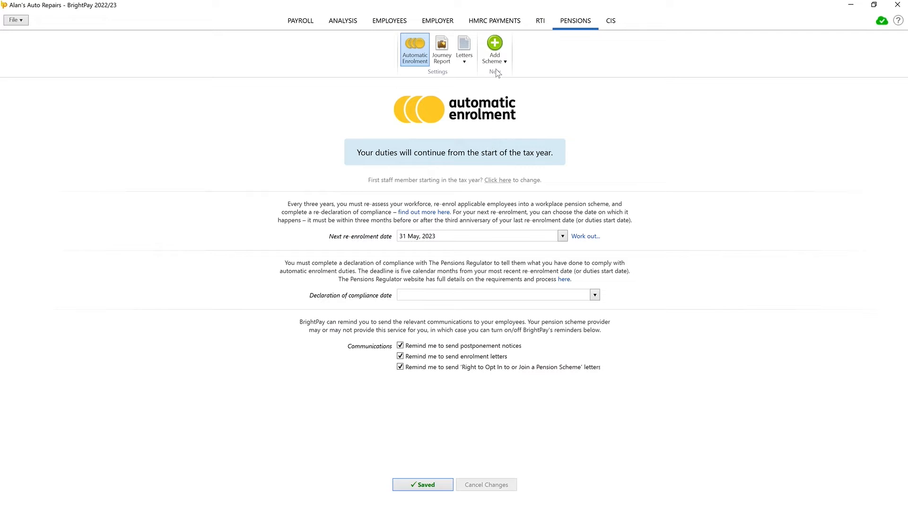
- Add a Cushon pension scheme and enter its scheme reference
click(497, 59)
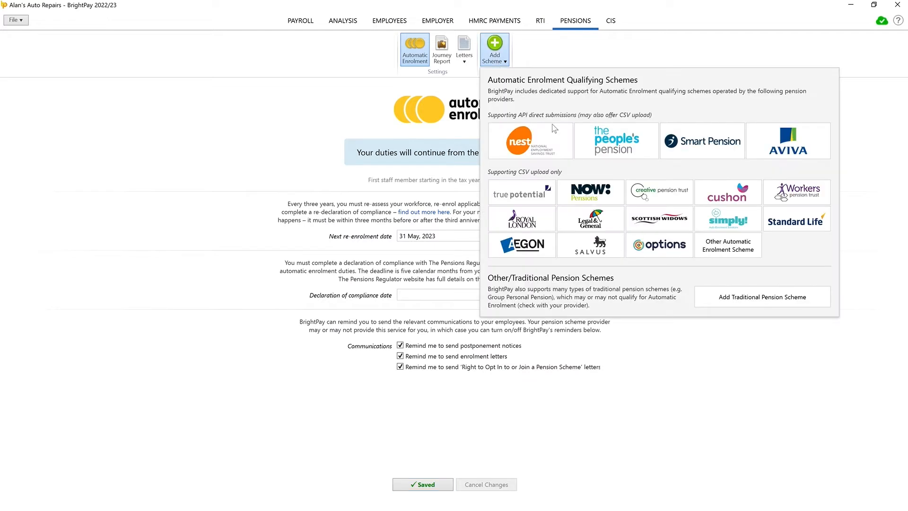
click(700, 201)
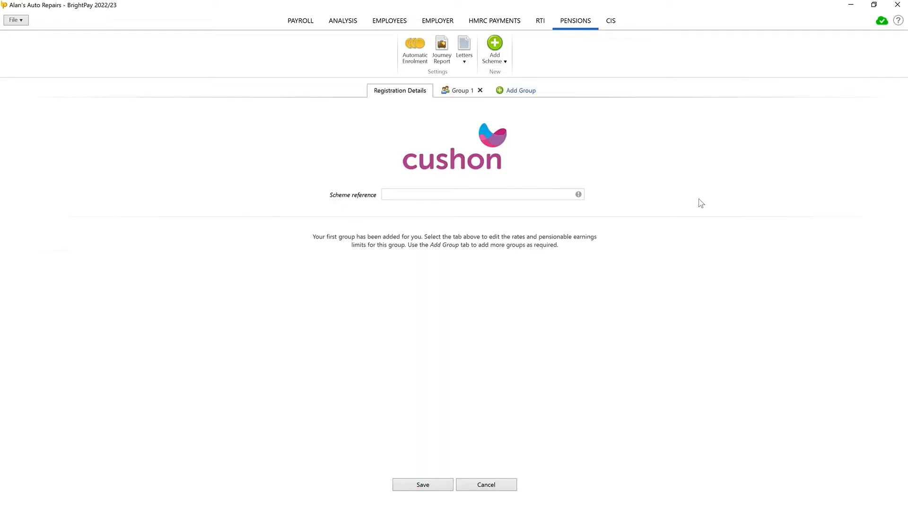
click(558, 193)
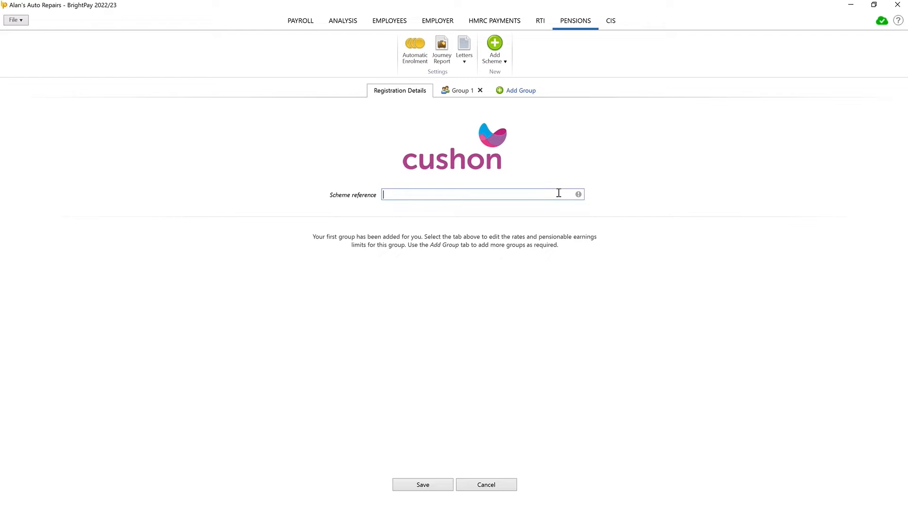
text(ALANSAUTO22)
- Name the scheme's first group Weekly and set its contribution type to minimum contribution rates (%)
click(463, 96)
click(461, 142)
text(Weekly)
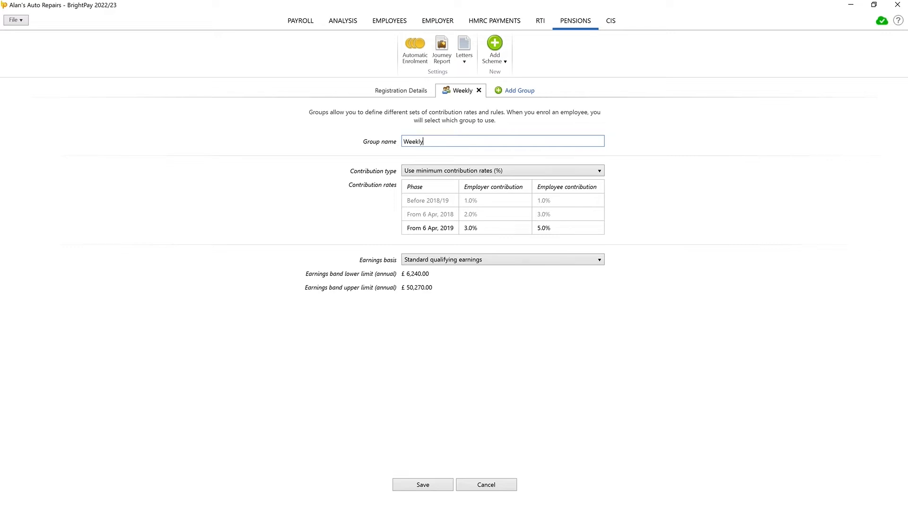
click(514, 172)
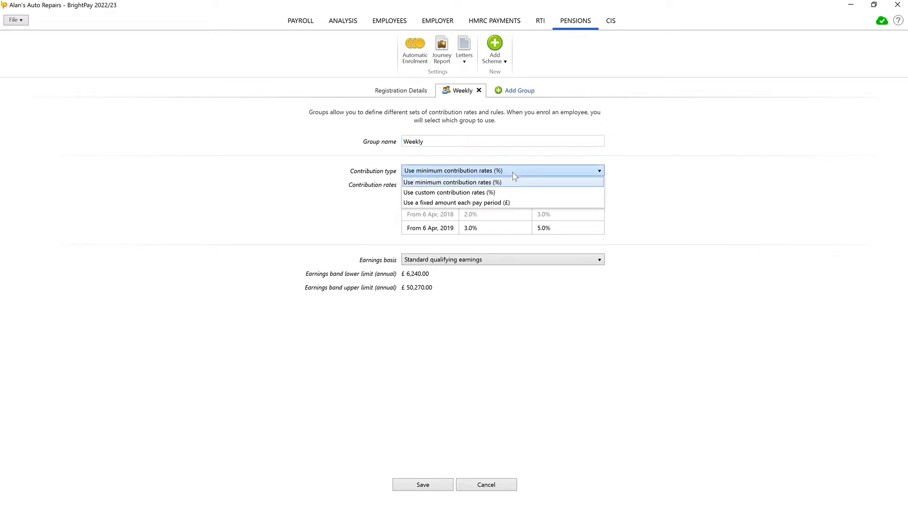
click(516, 182)
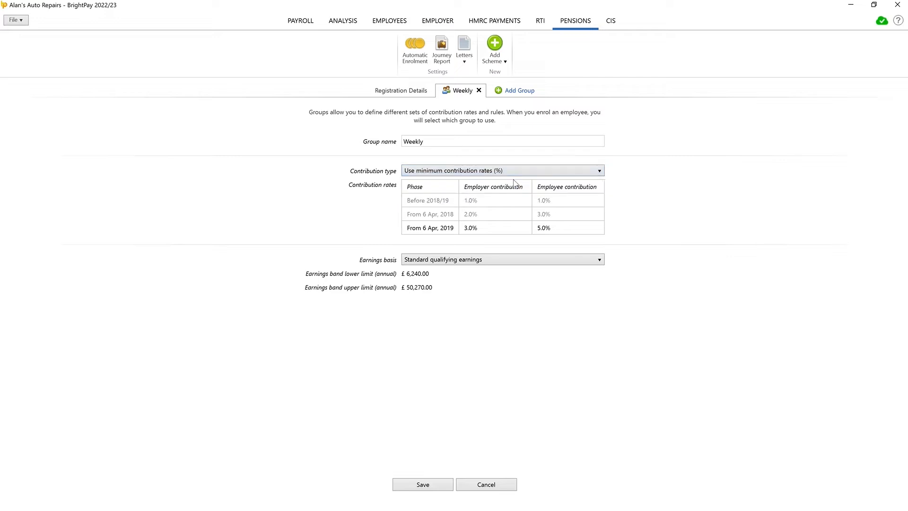
- Set the Weekly group's earnings basis to Custom qualifying earnings and save the scheme
click(540, 261)
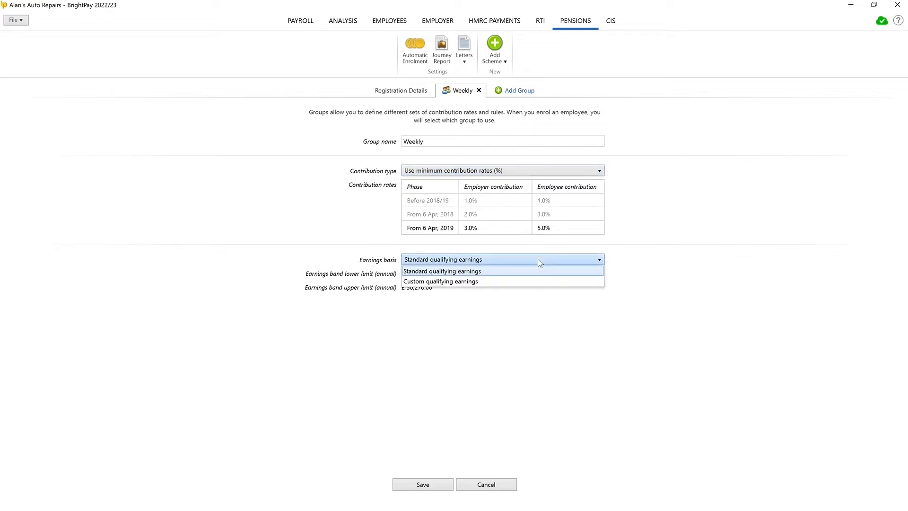
click(557, 281)
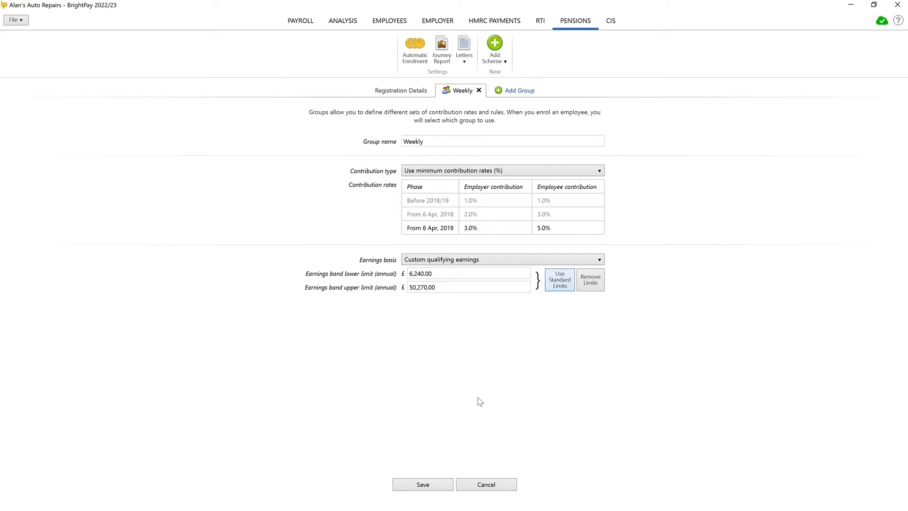
click(427, 485)
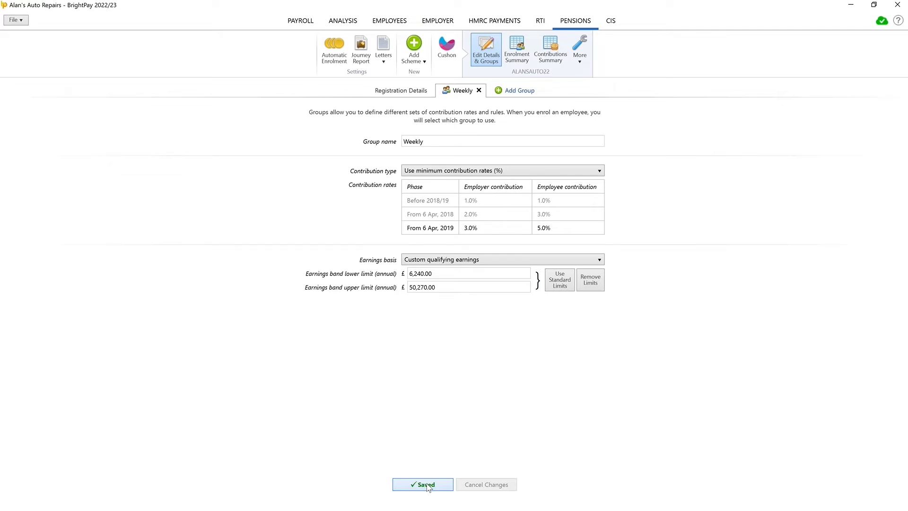
- Open the automatic enrolment options for the first employee in the Week 7 payroll ending 20 May 2022
click(294, 26)
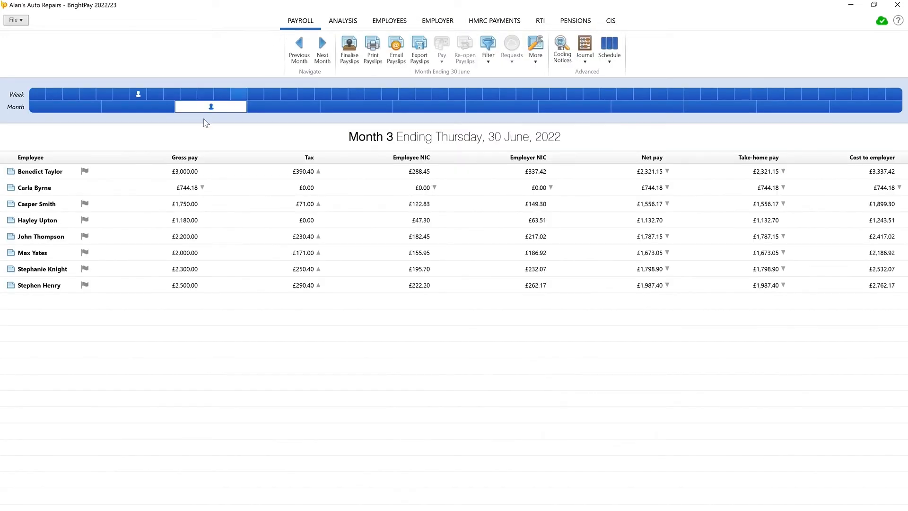
click(138, 94)
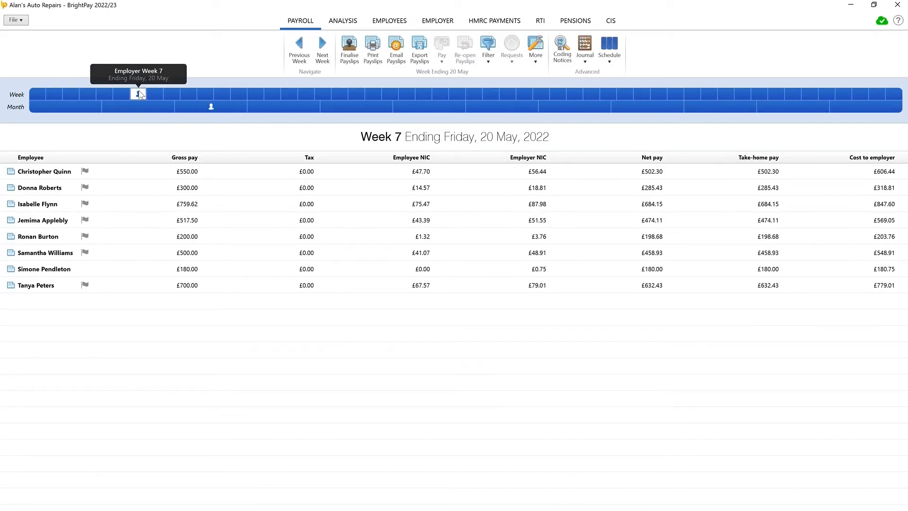
click(117, 175)
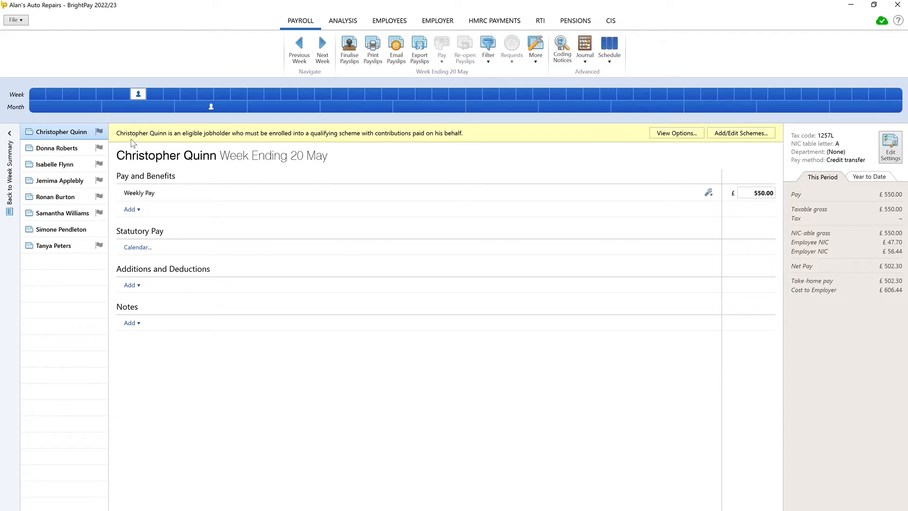
click(683, 137)
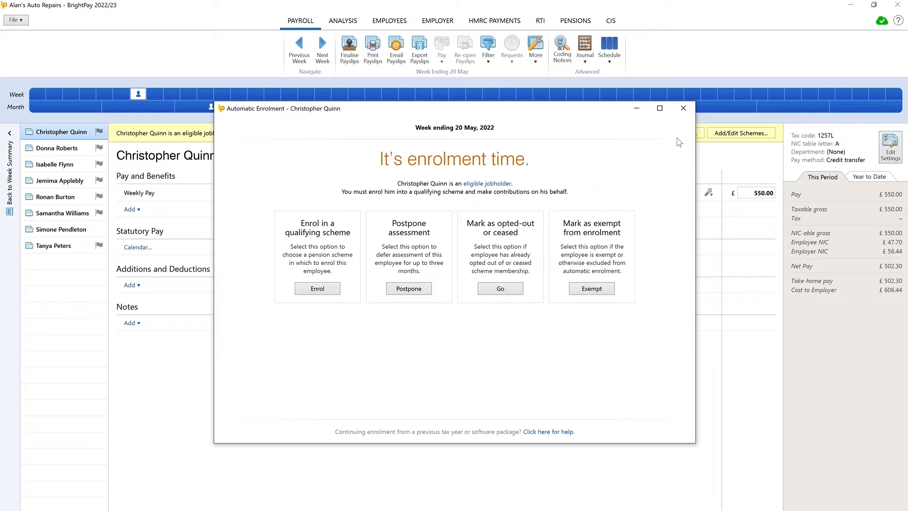
- Choose to enrol the employee in the Cushon Weekly group with Net pay arrangement as the tax relief
click(329, 291)
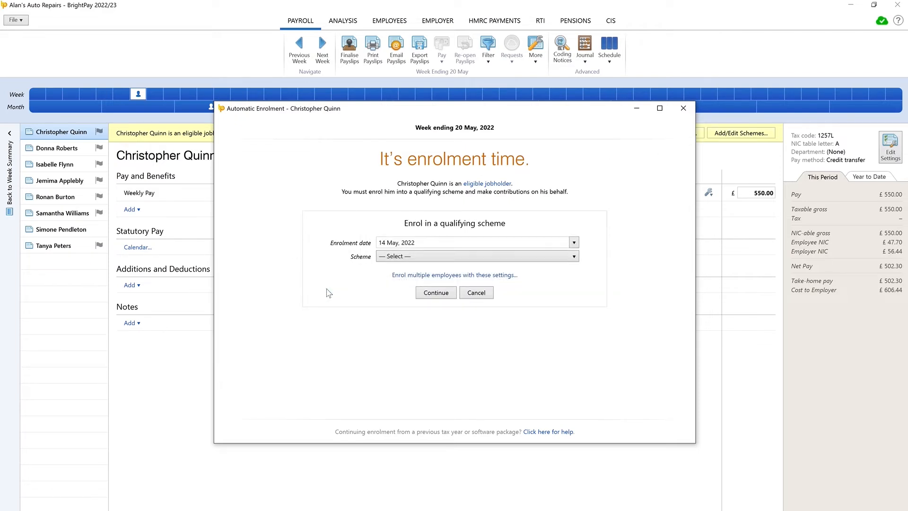
click(423, 259)
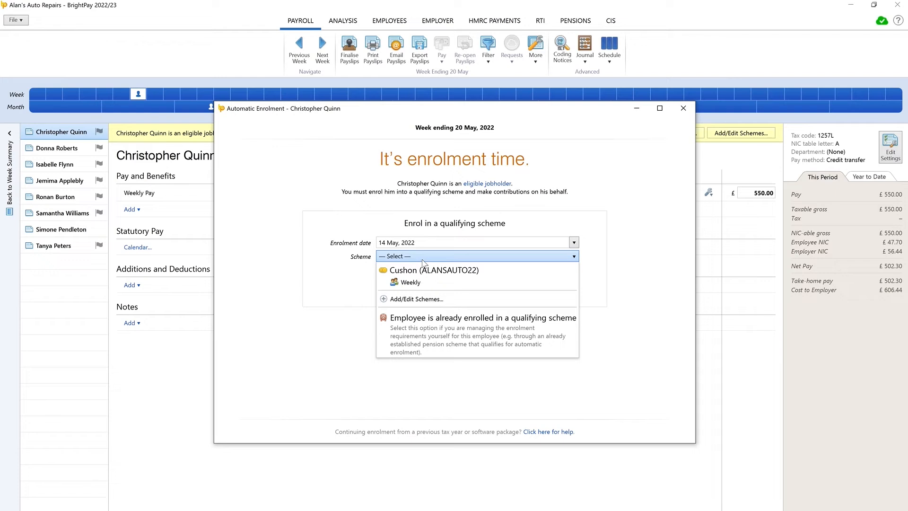
click(428, 283)
click(434, 275)
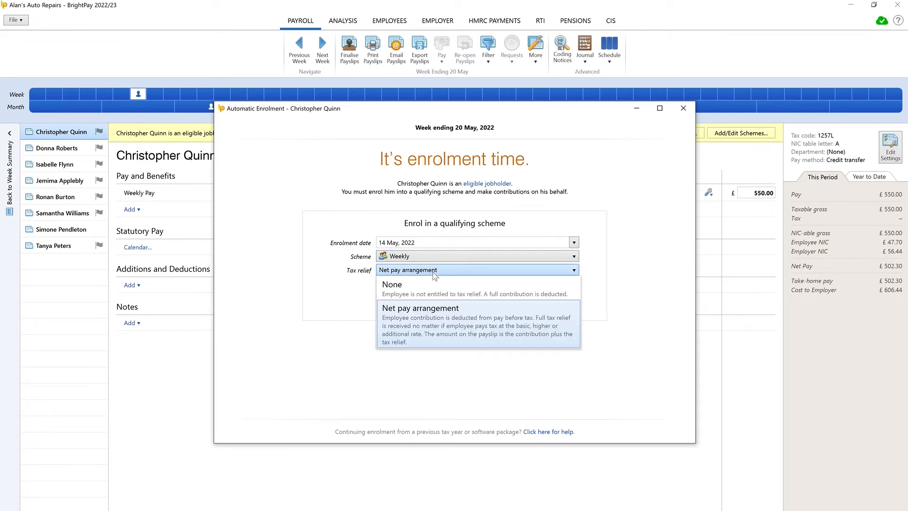
click(452, 321)
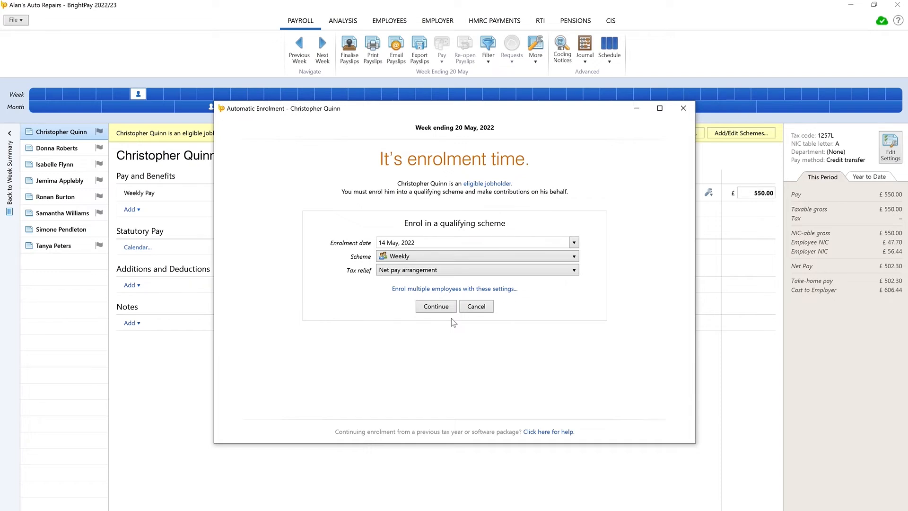
- Apply these enrolment settings to multiple employees, selecting everyone listed, and enrol them
click(448, 289)
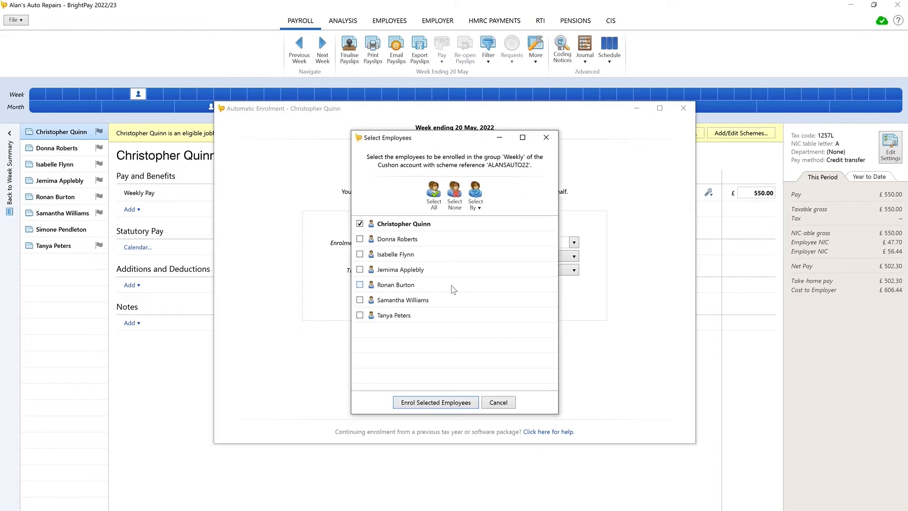
click(434, 194)
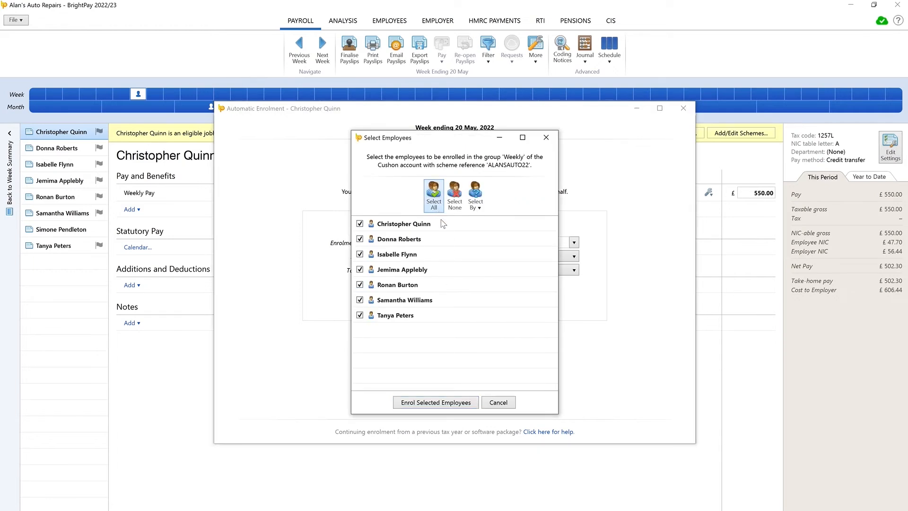
click(439, 403)
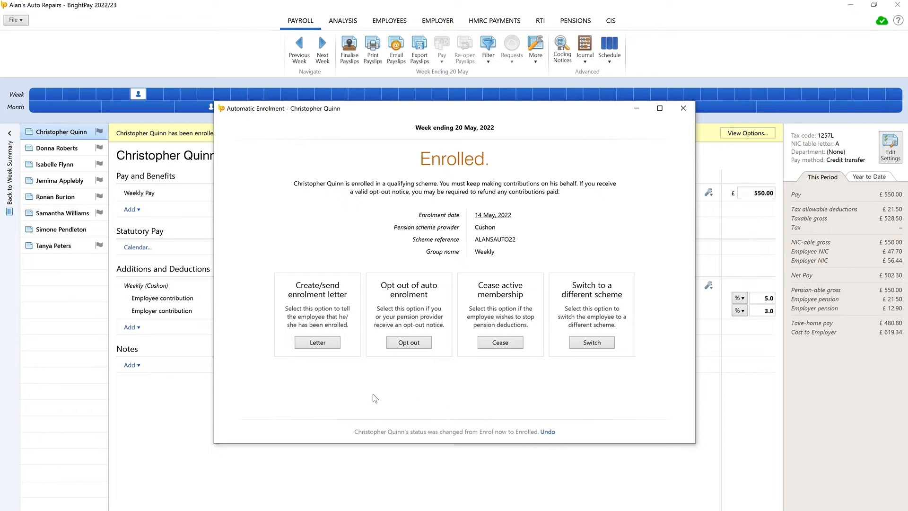
- Preview the enrolment letter emails for multiple employees and close the preview without sending them
click(335, 347)
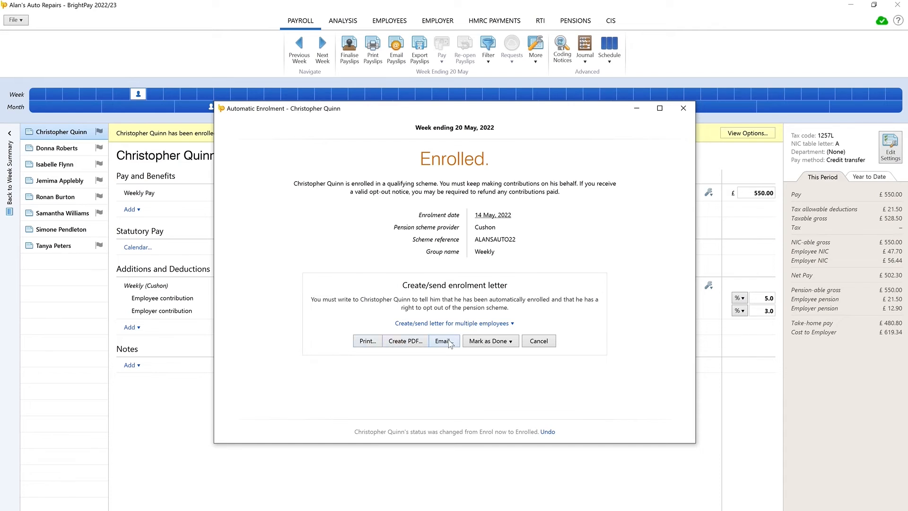
click(472, 325)
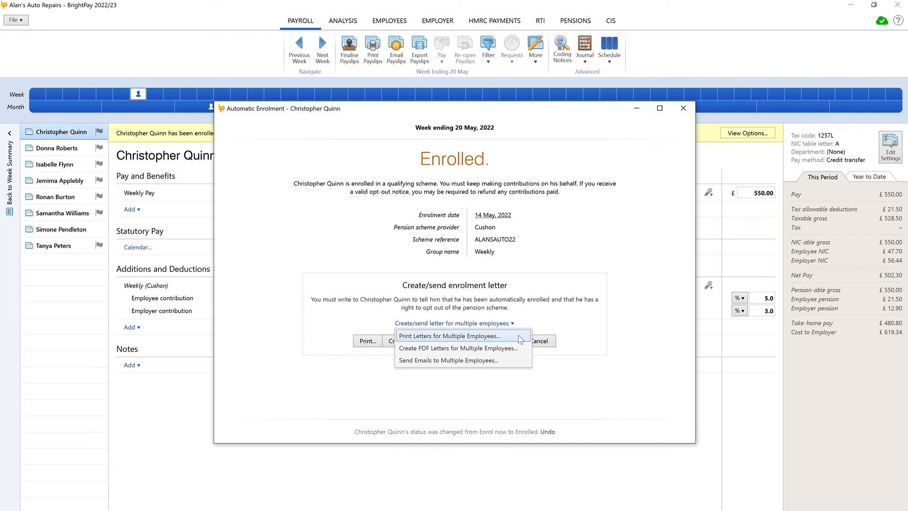
click(522, 359)
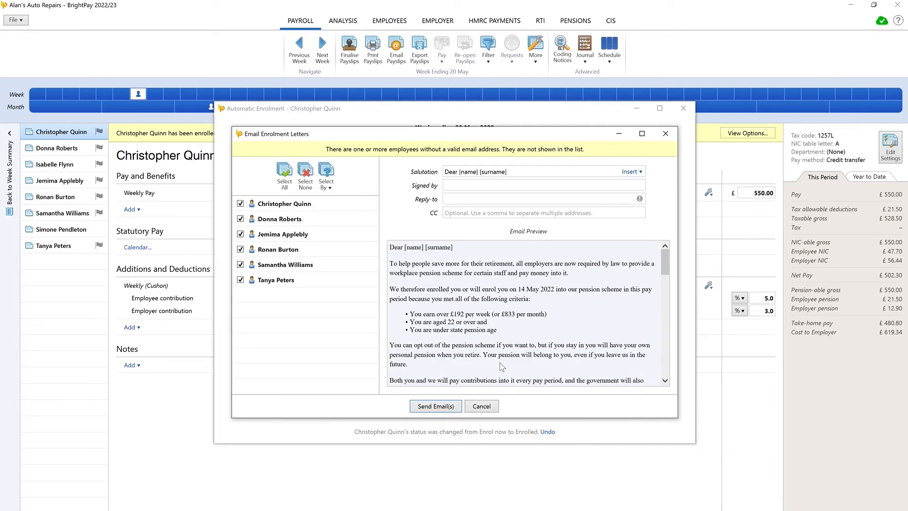
click(489, 407)
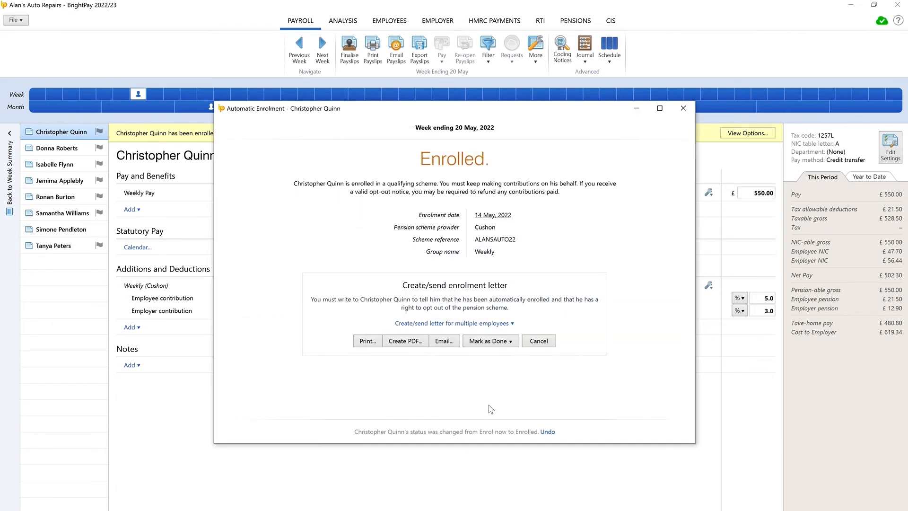
- Mark the enrolment letter as done for all listed employees and close the automatic enrolment window
click(510, 343)
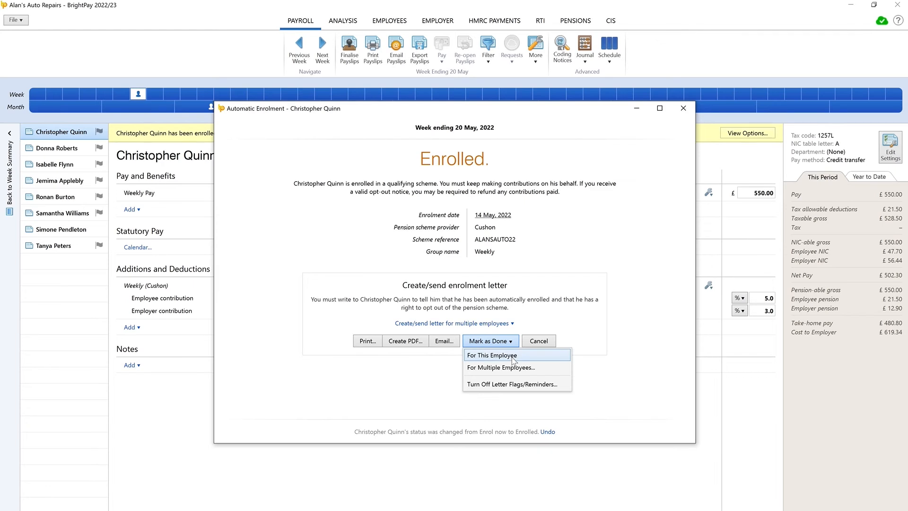
click(551, 371)
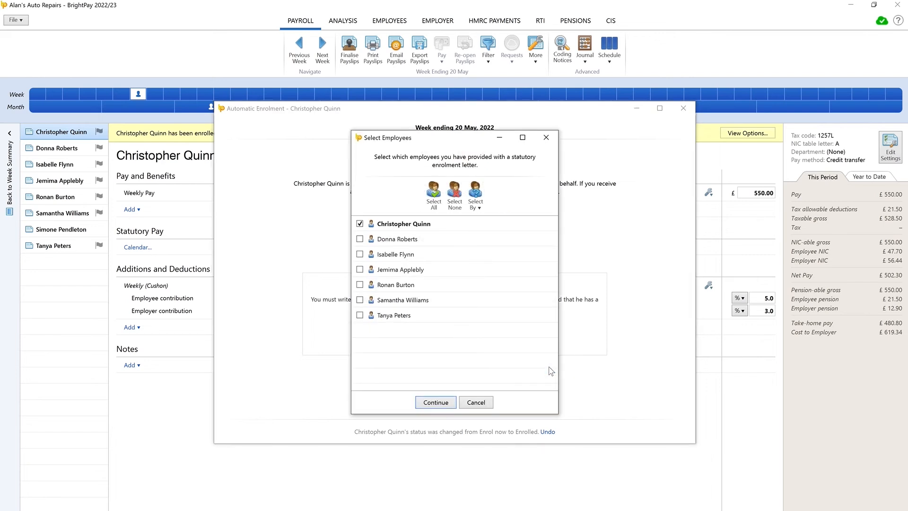
click(434, 201)
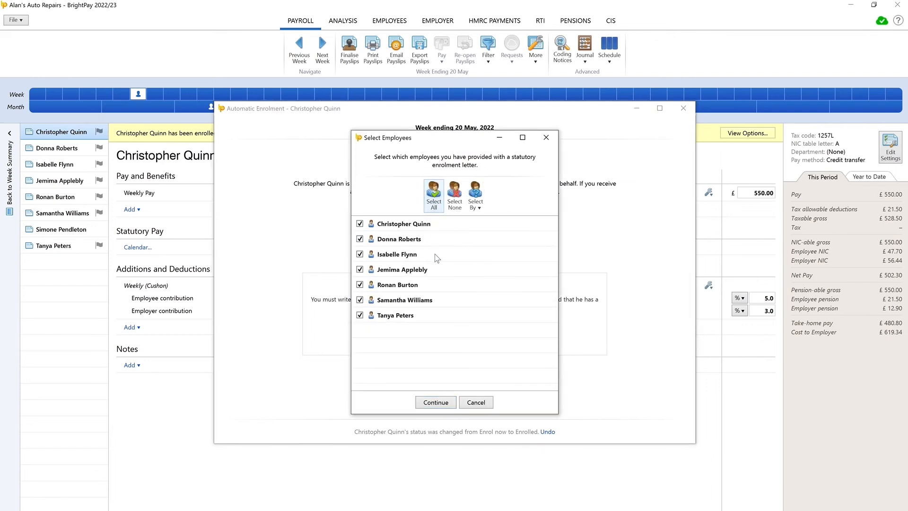
click(435, 403)
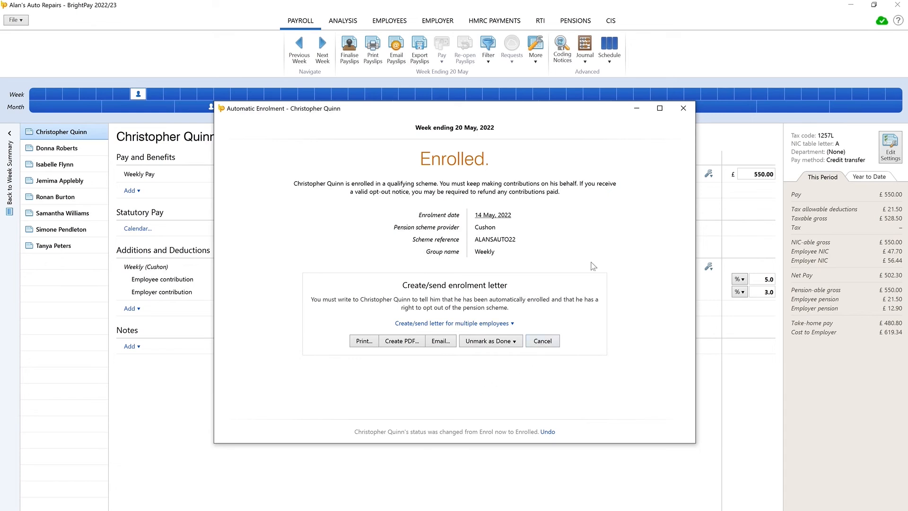
click(687, 113)
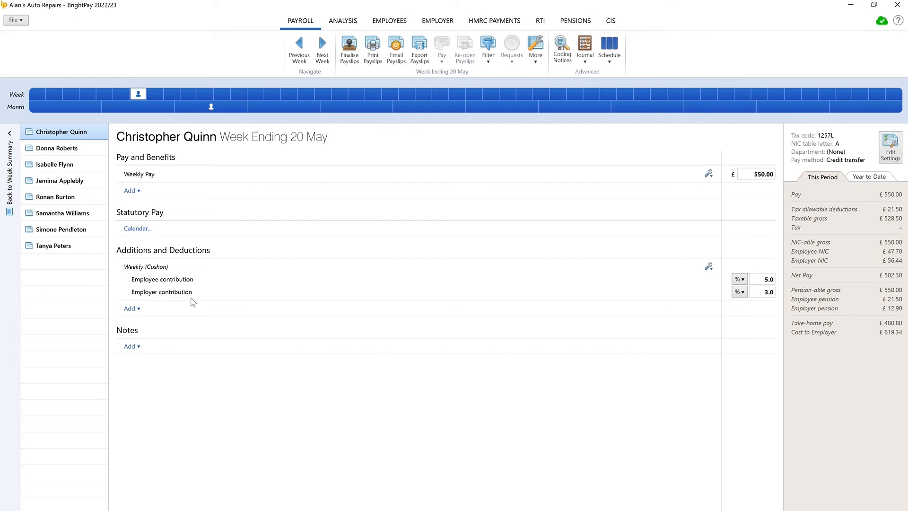
- Switch the first employee's employee pension contribution from a percentage to a fixed £ amount
click(736, 279)
click(735, 290)
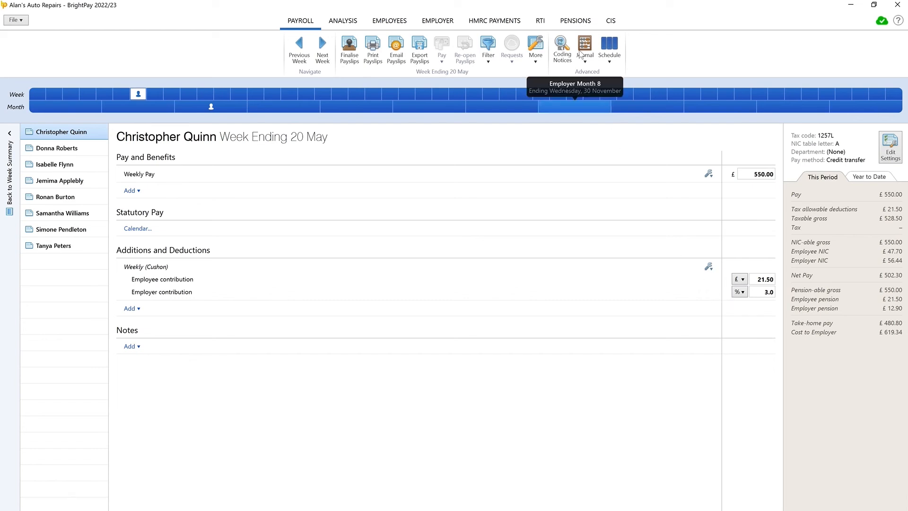
- From the Cushon contributions summary, prepare a contributions CSV file for Week 7 (ending 20 May) that includes all listed employees
click(575, 22)
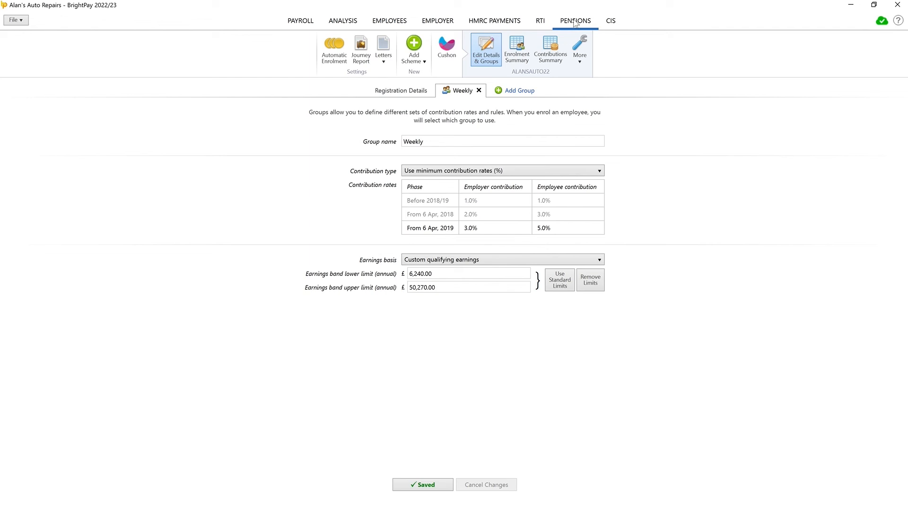
click(554, 50)
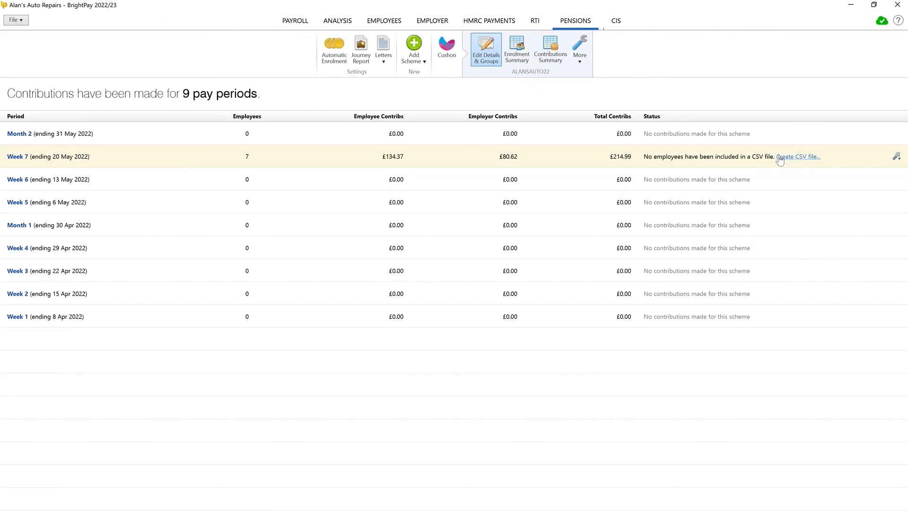
click(783, 157)
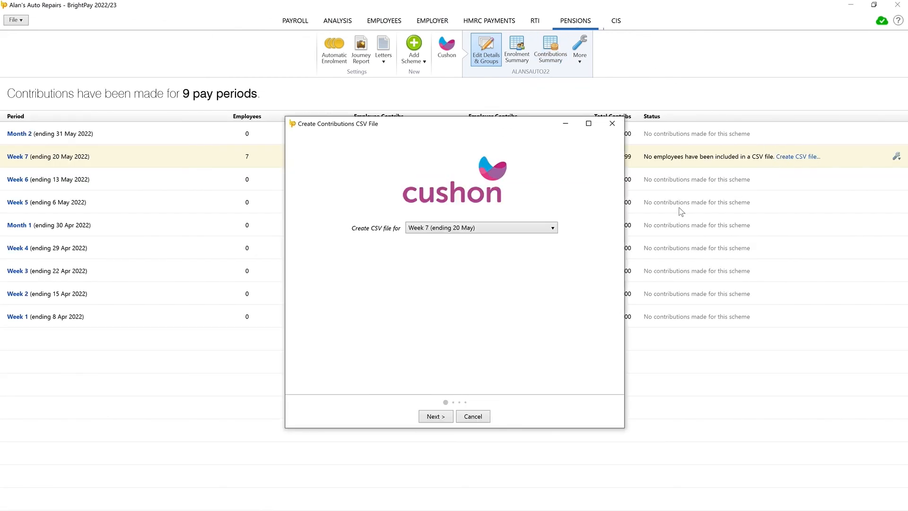
click(552, 228)
click(552, 228)
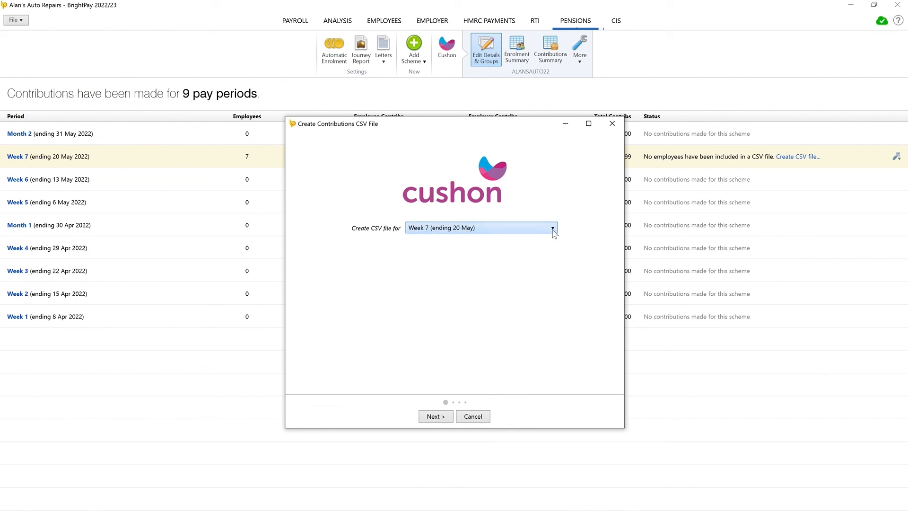
click(435, 417)
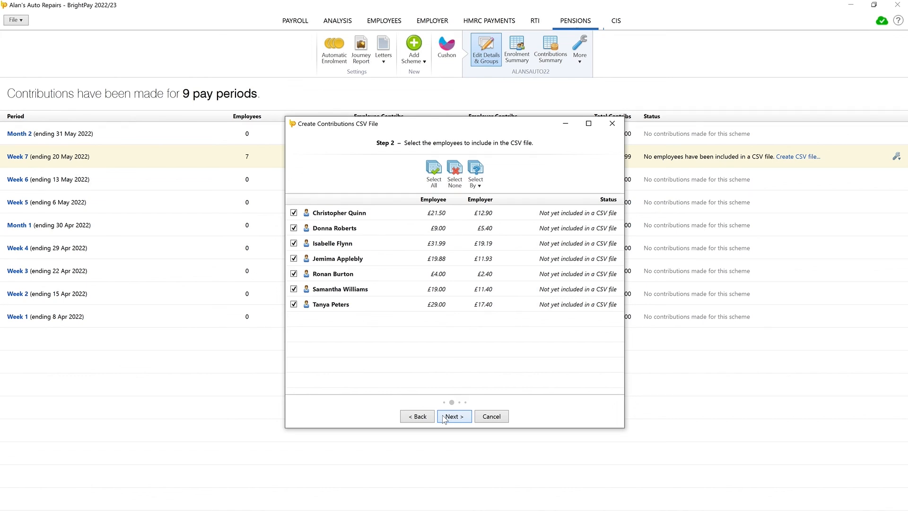
click(453, 416)
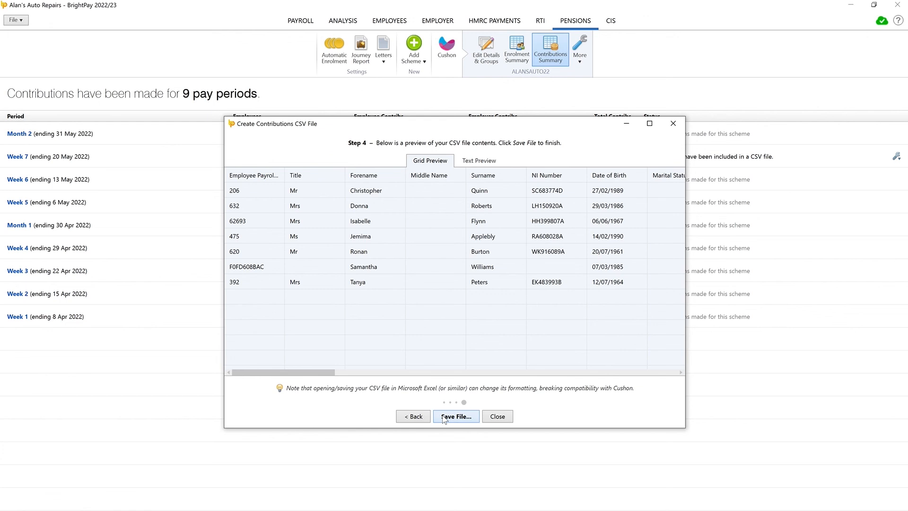
- Save the contributions CSV file to the Desktop as ALANSAUTO22-Week-7 and close the success message
click(445, 417)
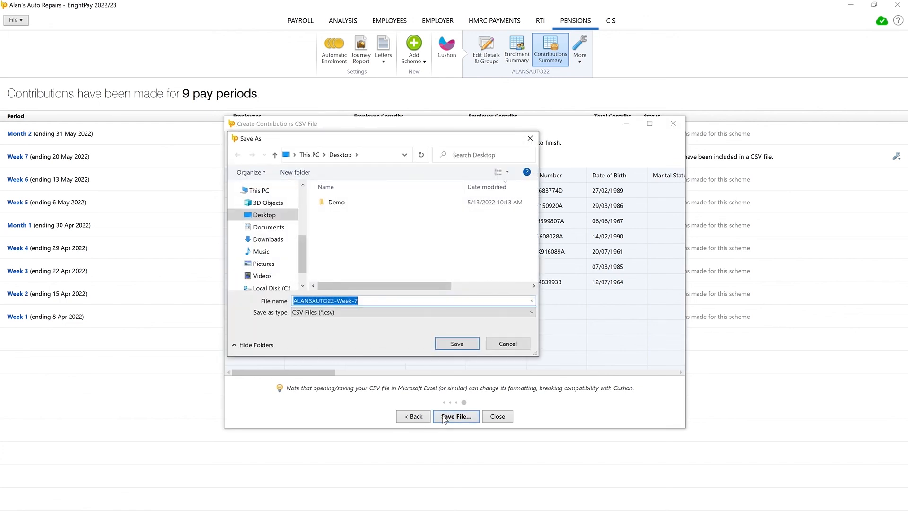
click(449, 345)
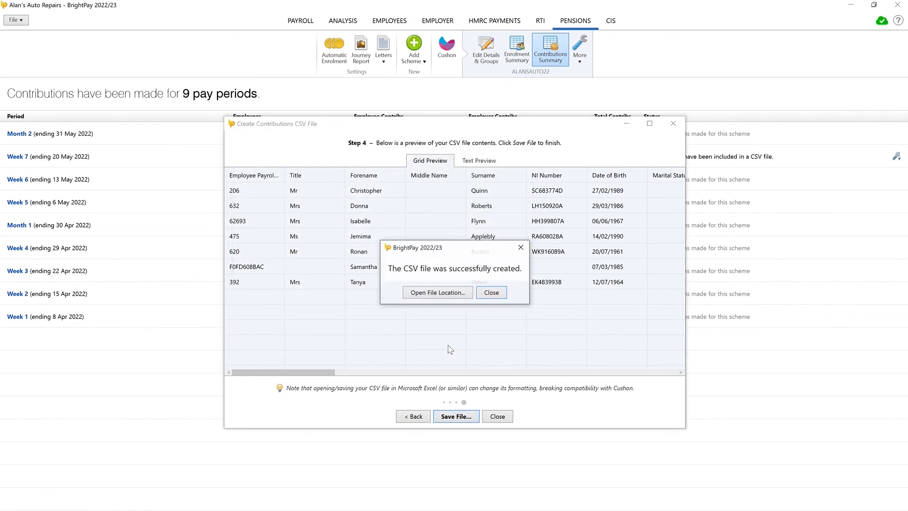
click(487, 295)
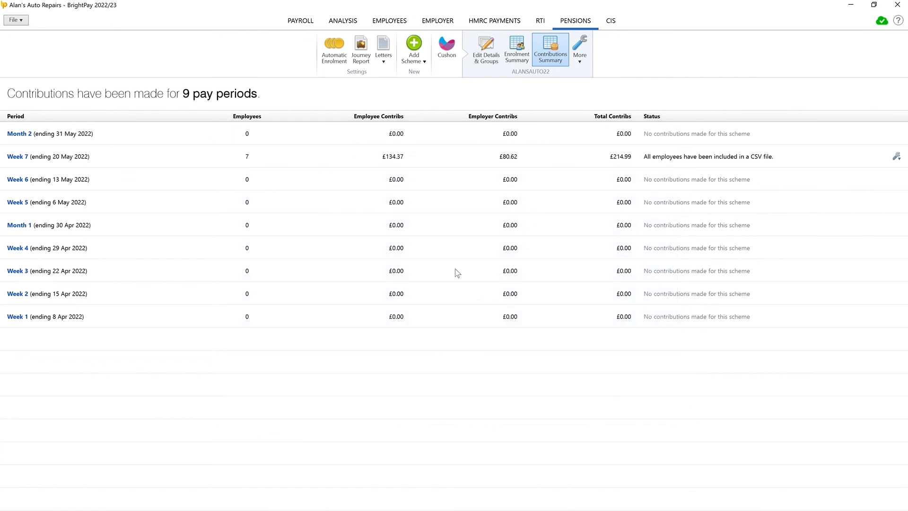
- Return to the first employee's payslip in payroll for the week ending 20 May
click(305, 25)
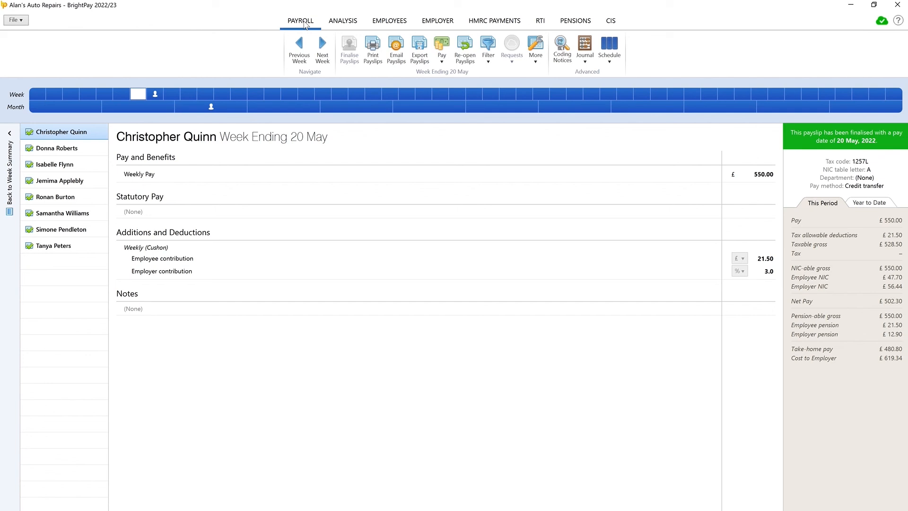